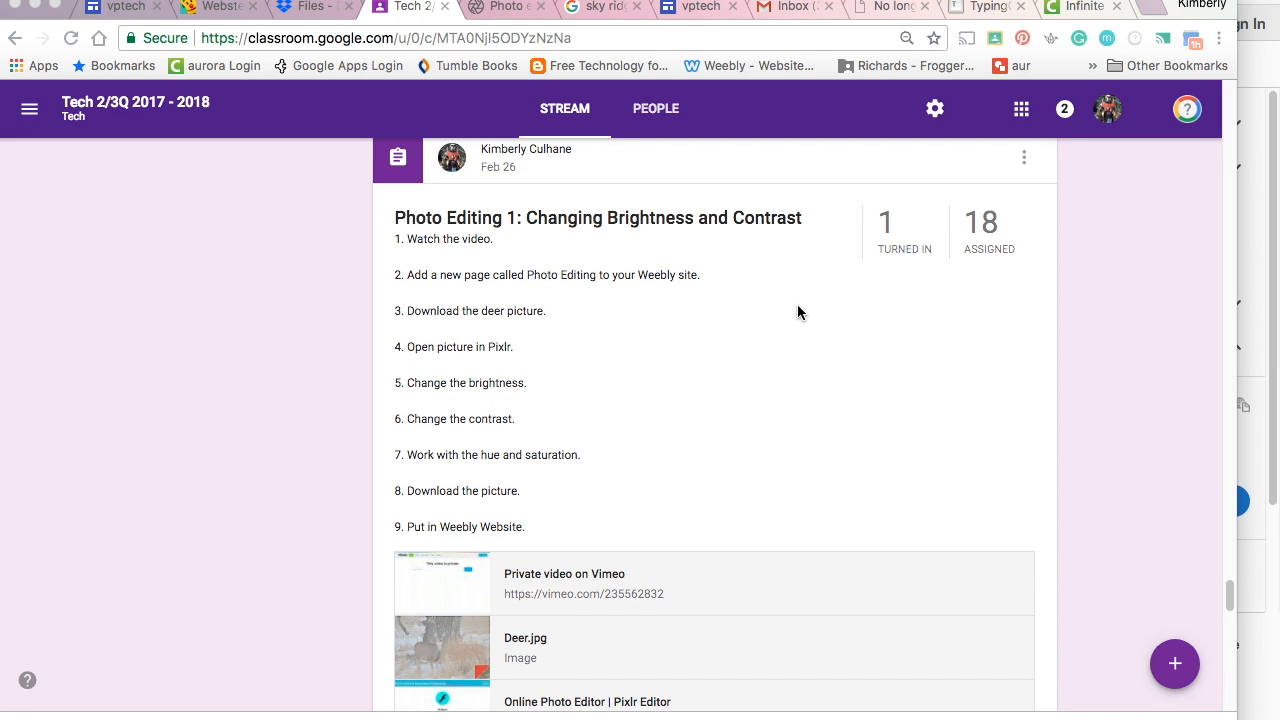
# Open the assignment's Deer.jpg attachment in its own window and download it
pyautogui.scroll(-3, 797, 310)
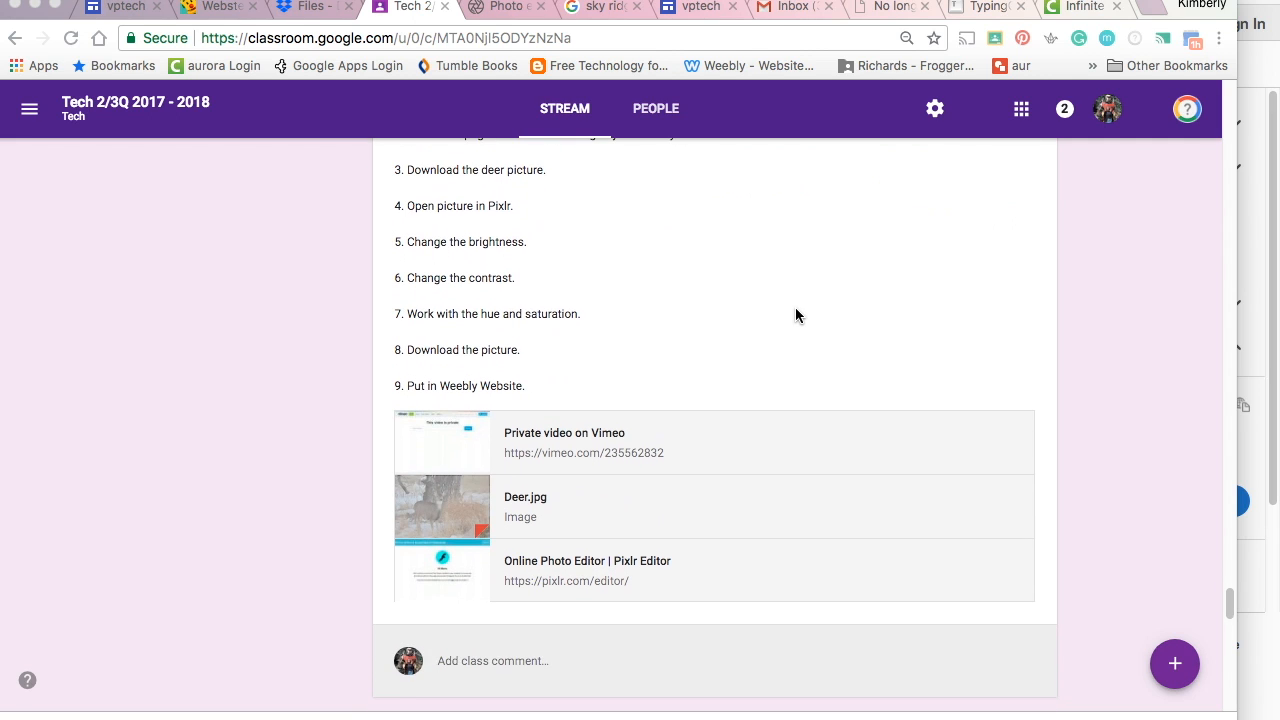
pyautogui.click(514, 503)
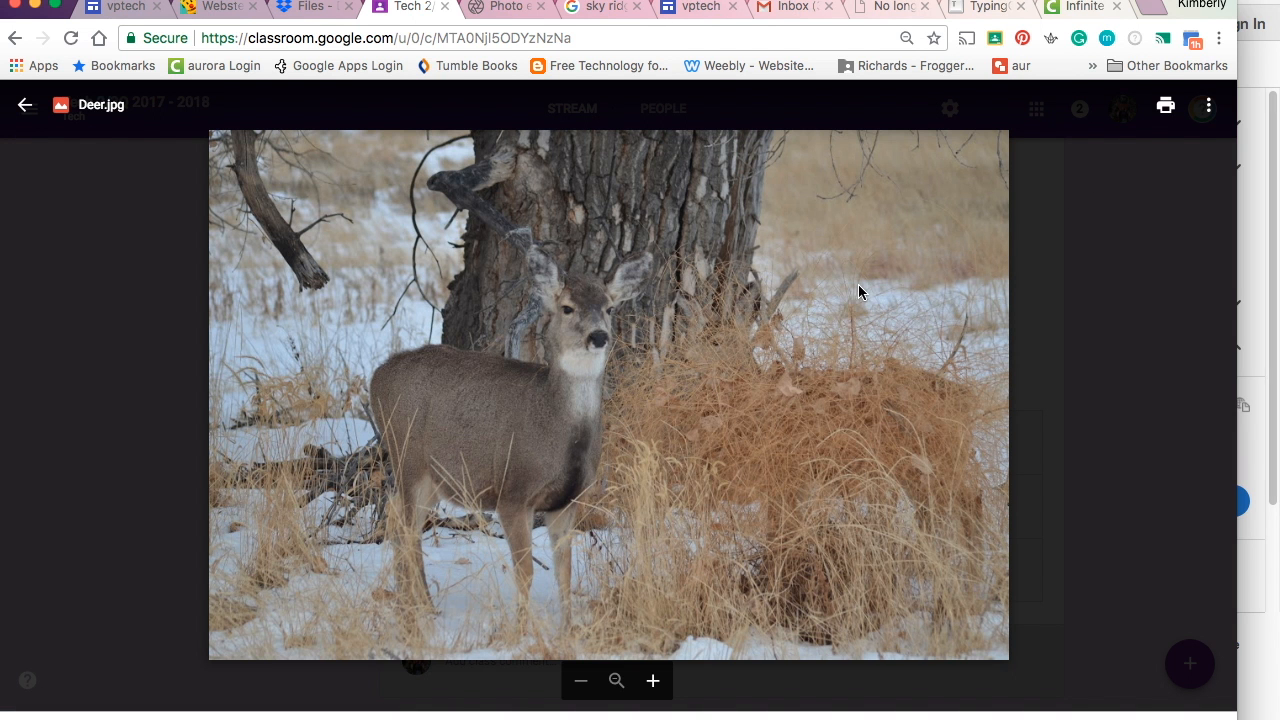
pyautogui.click(1208, 106)
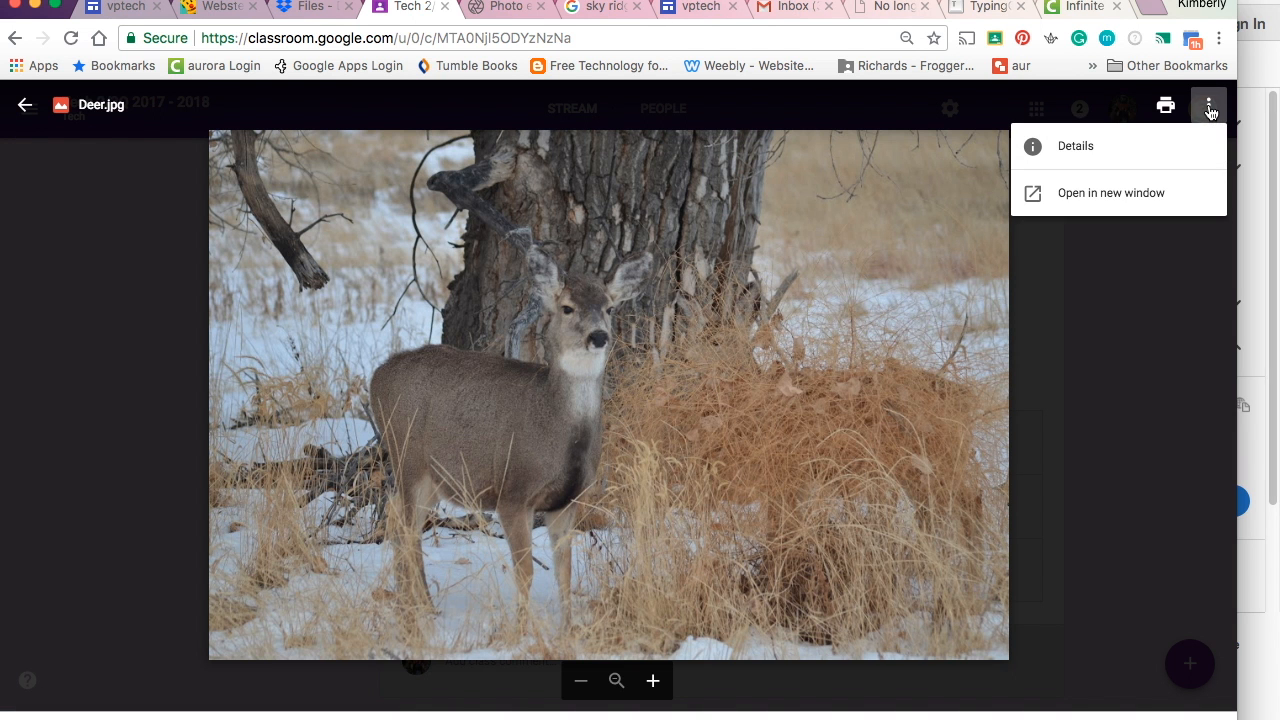
pyautogui.click(1112, 197)
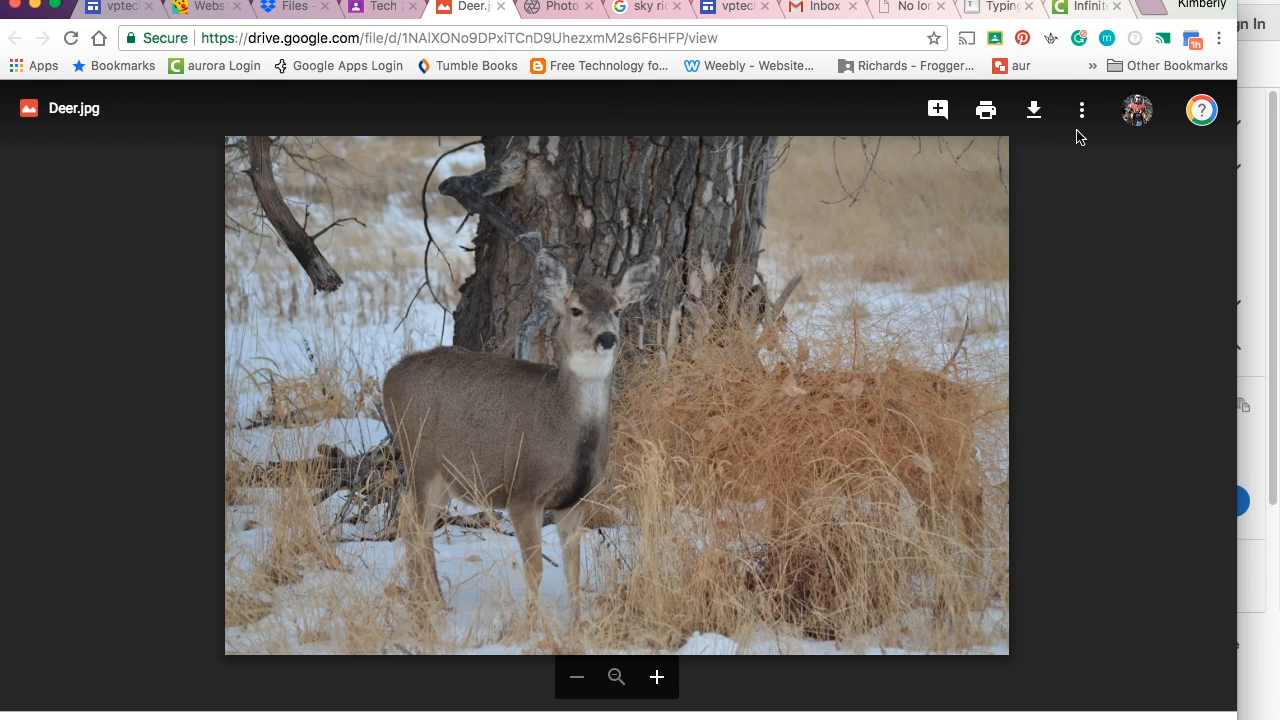
pyautogui.click(1033, 110)
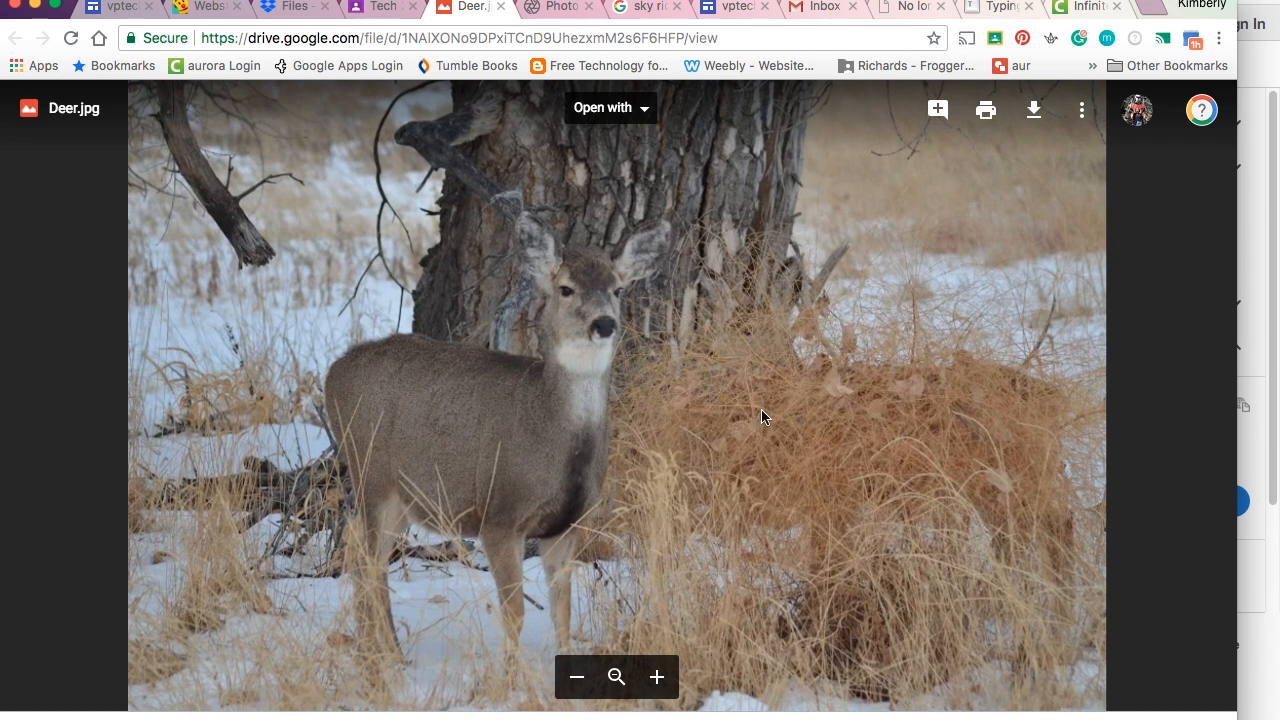
# Return to the Photo Editing 1 assignment, close the picture preview and open the linked Pixlr Editor
pyautogui.click(384, 8)
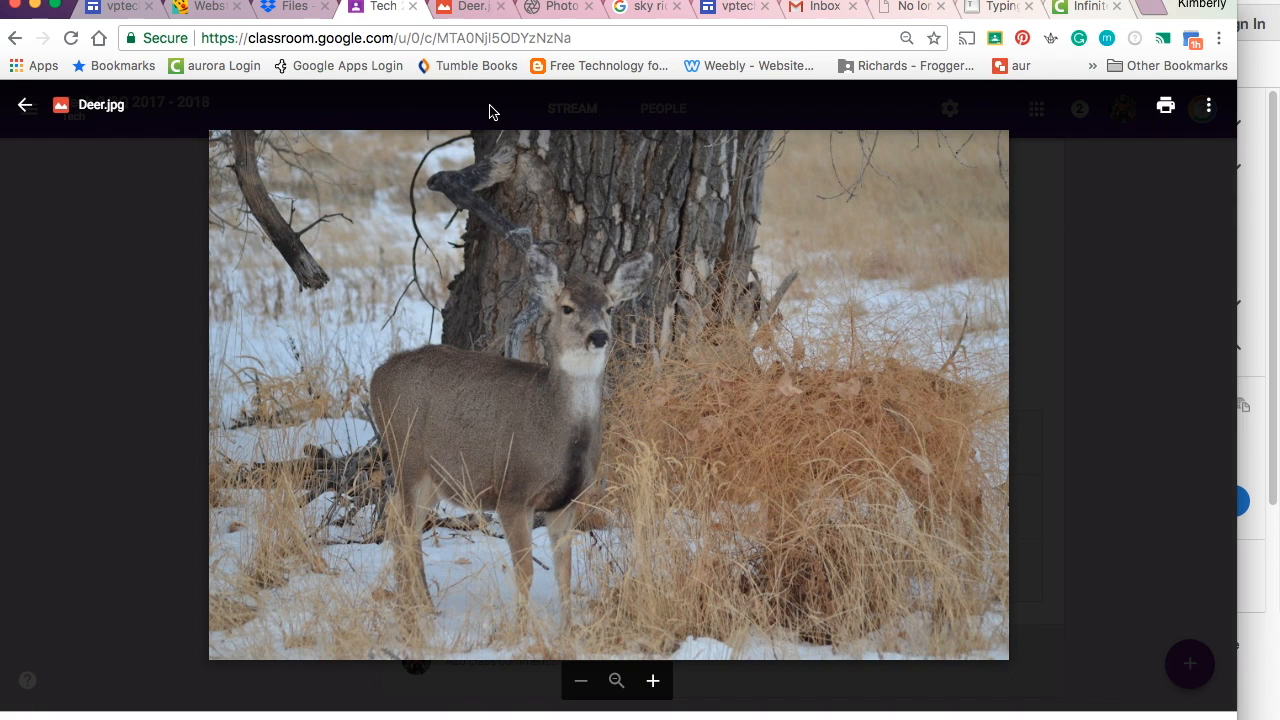
pyautogui.click(25, 104)
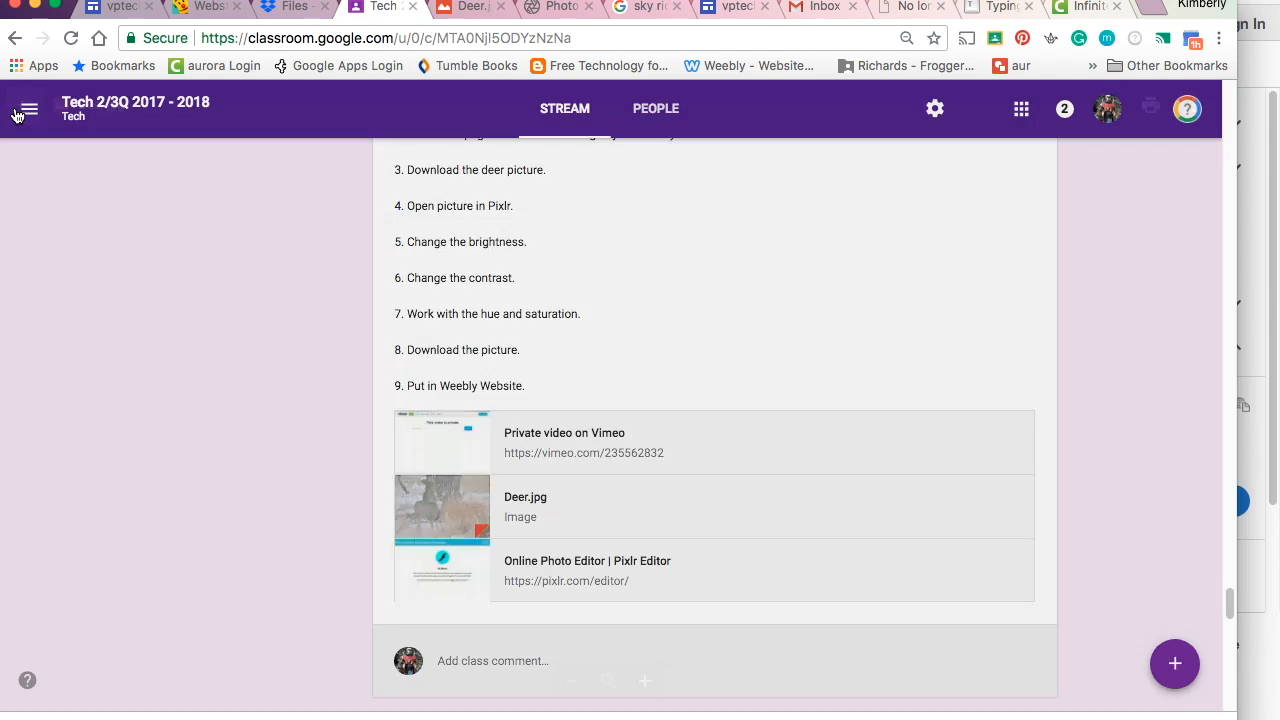
pyautogui.click(541, 563)
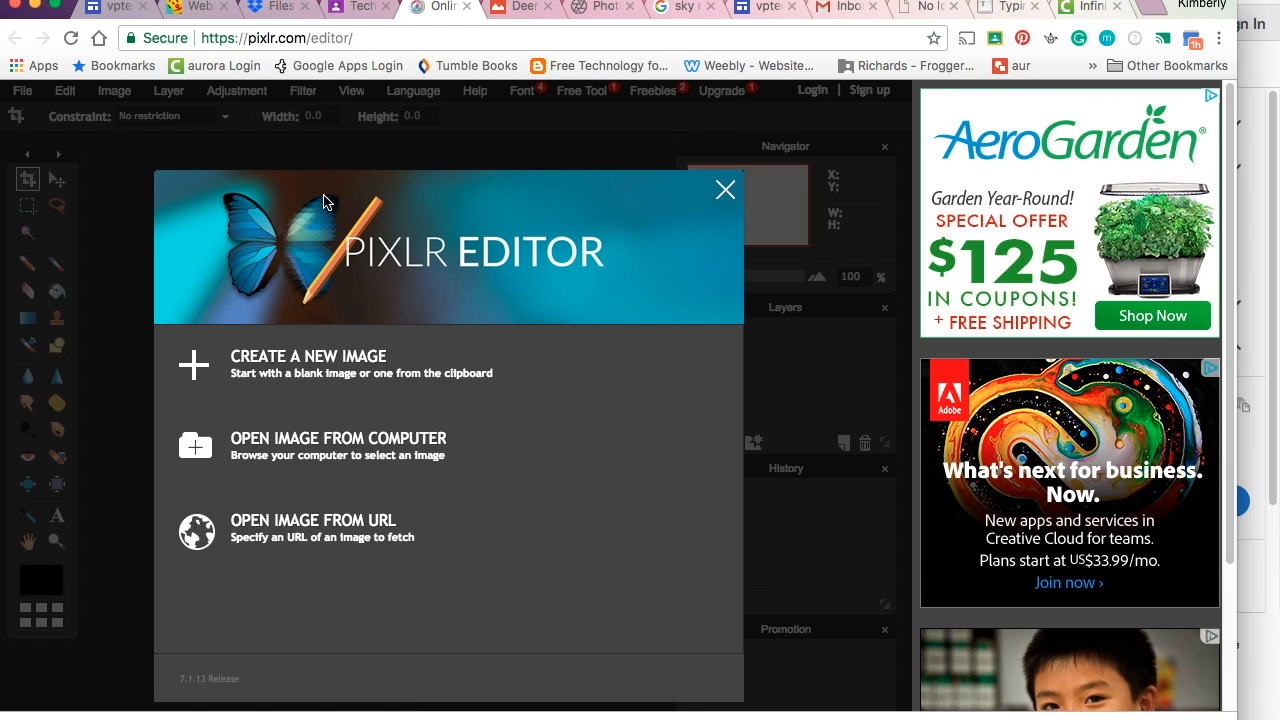
# Check the Flash permission and the detailed site settings for pixlr.com, and return to the editor
pyautogui.click(132, 40)
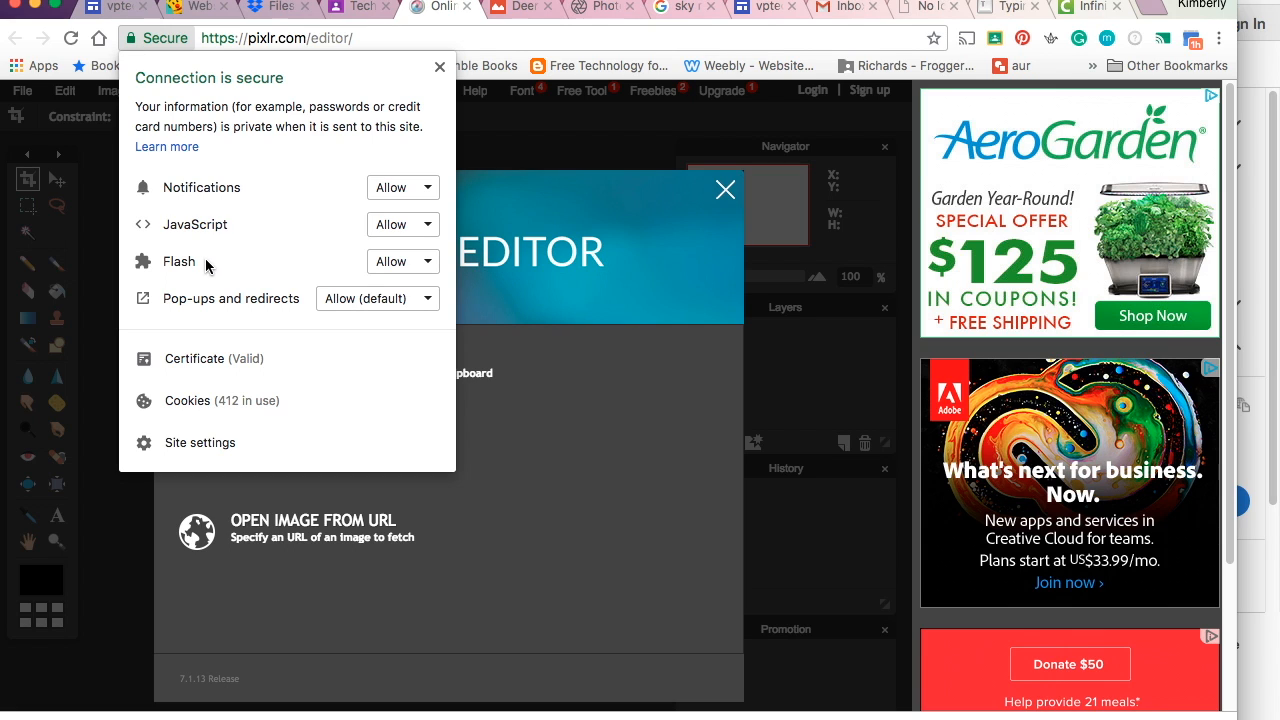
pyautogui.click(420, 263)
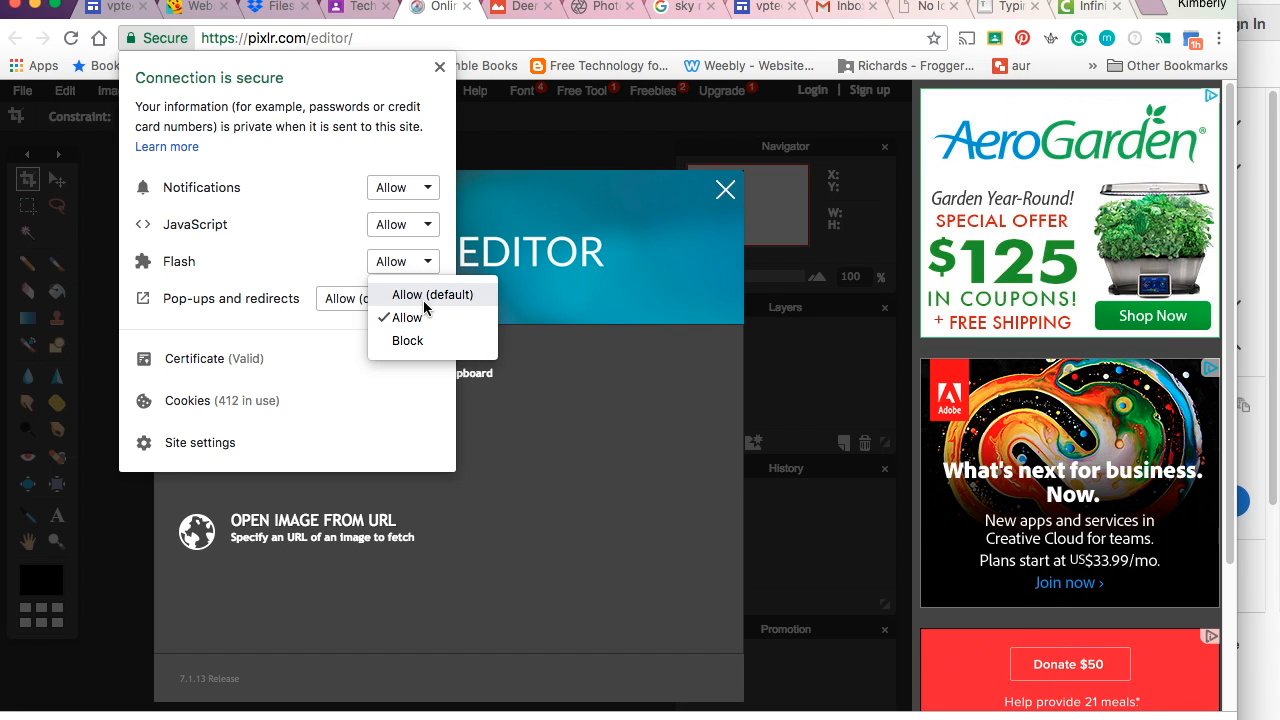
pyautogui.click(316, 258)
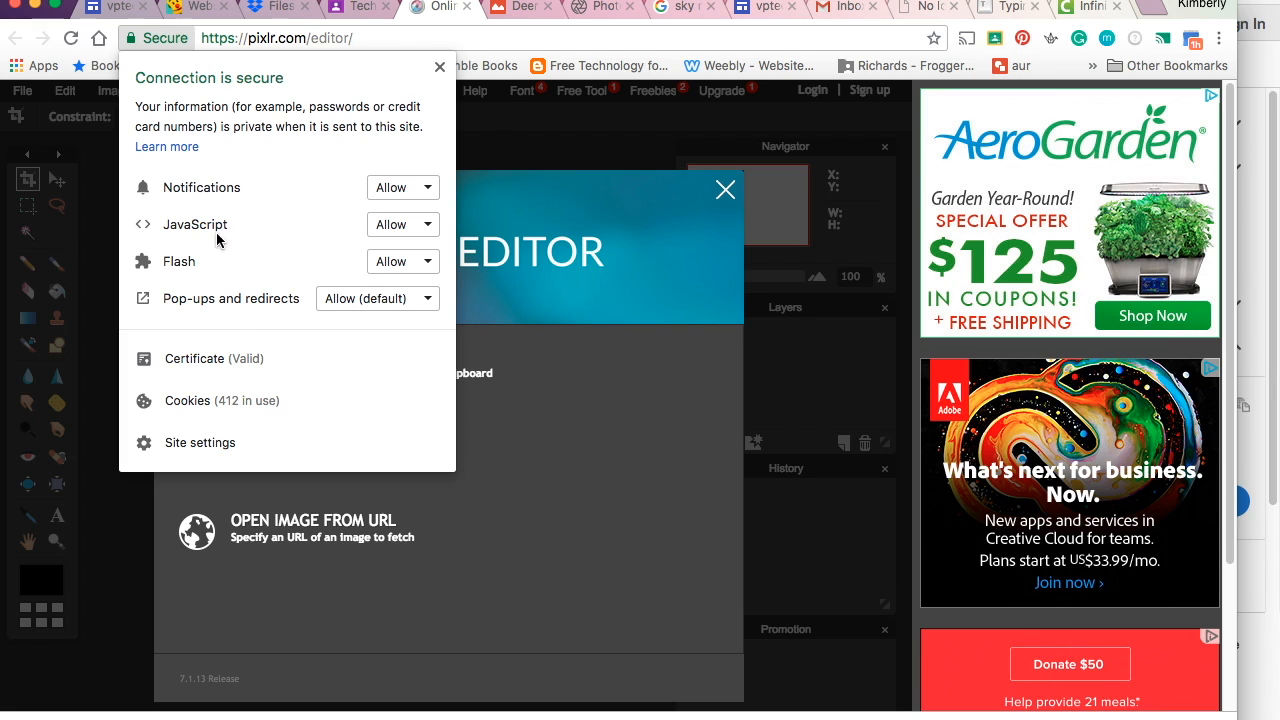
pyautogui.click(184, 443)
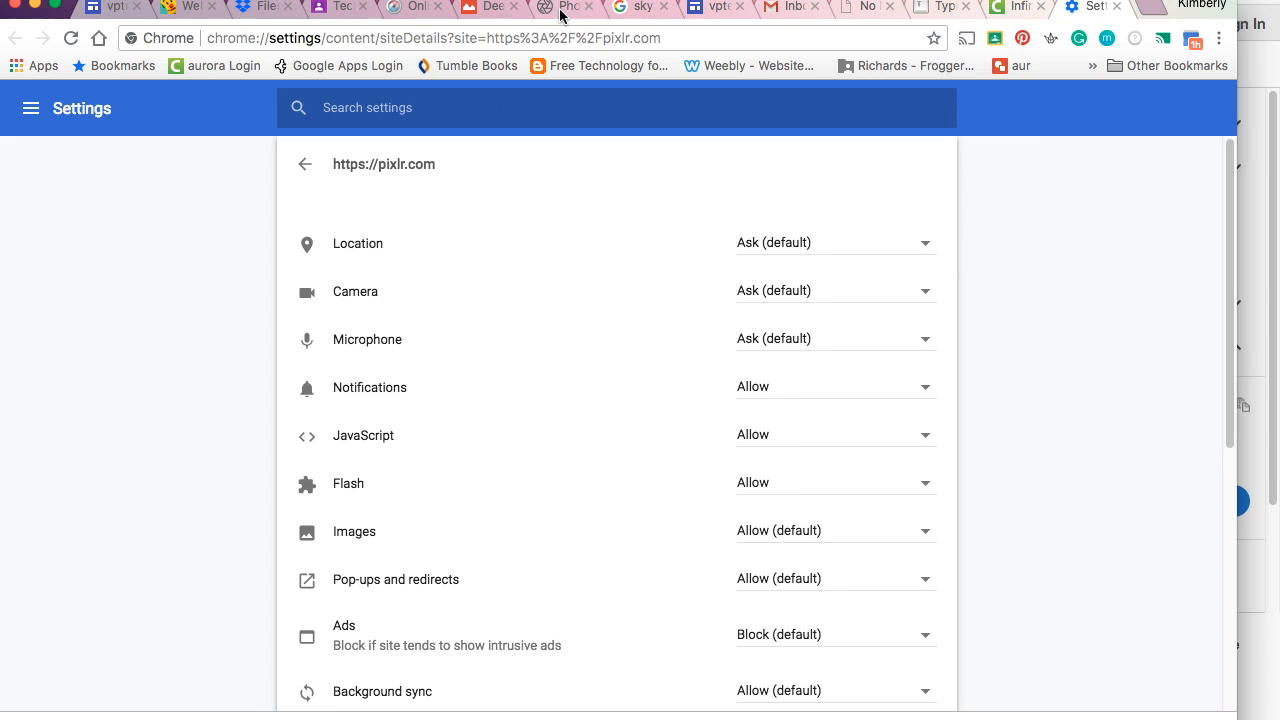
pyautogui.click(410, 7)
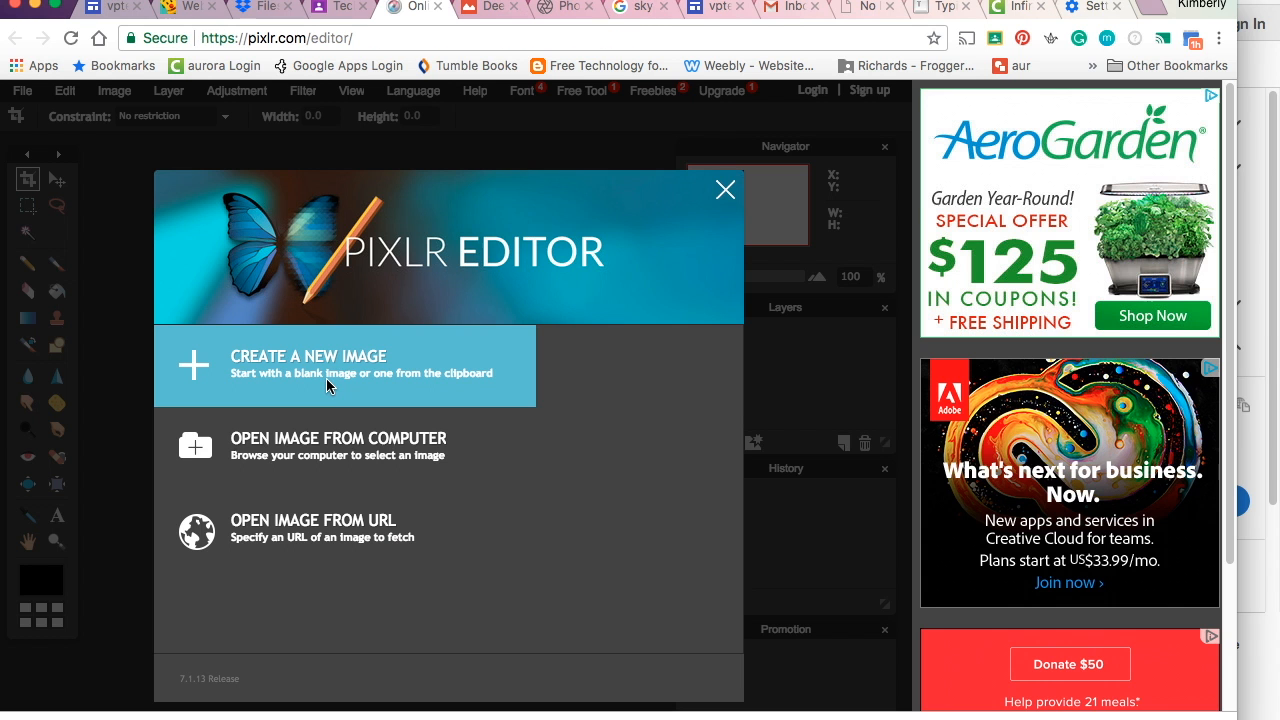
# Open Deer.jpg from the computer's Downloads folder in the editor
pyautogui.click(328, 460)
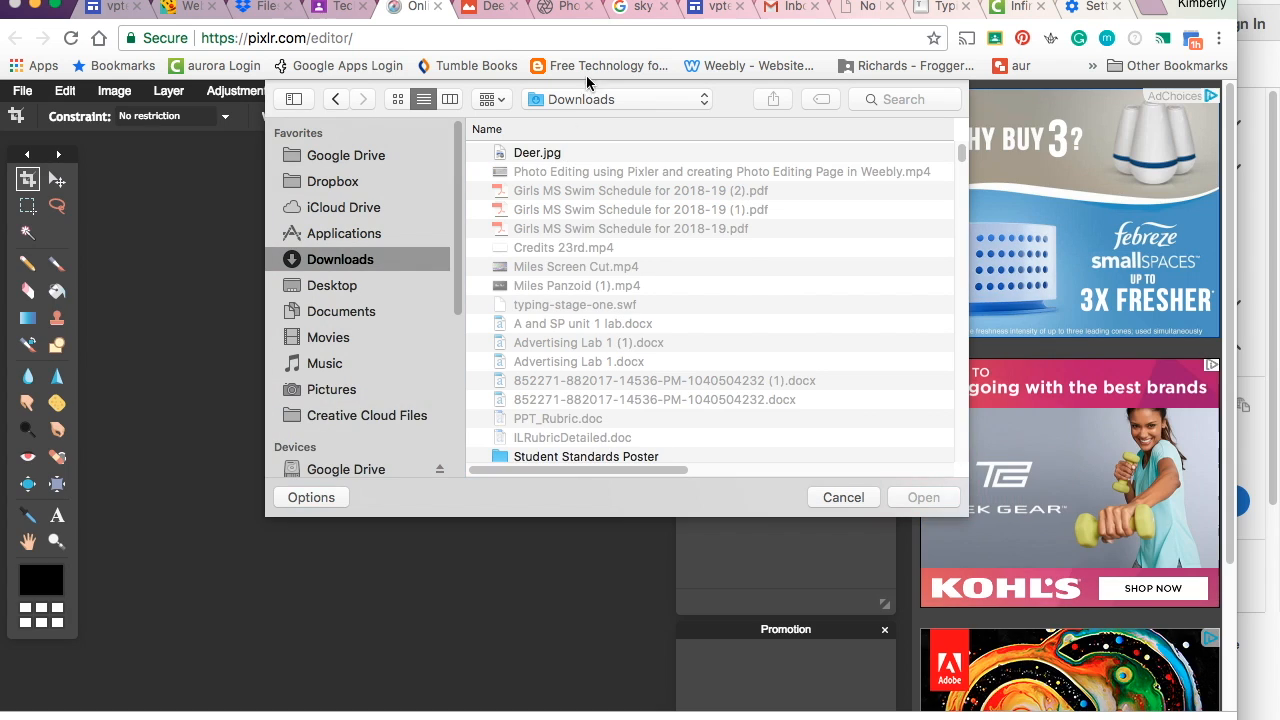
pyautogui.click(539, 150)
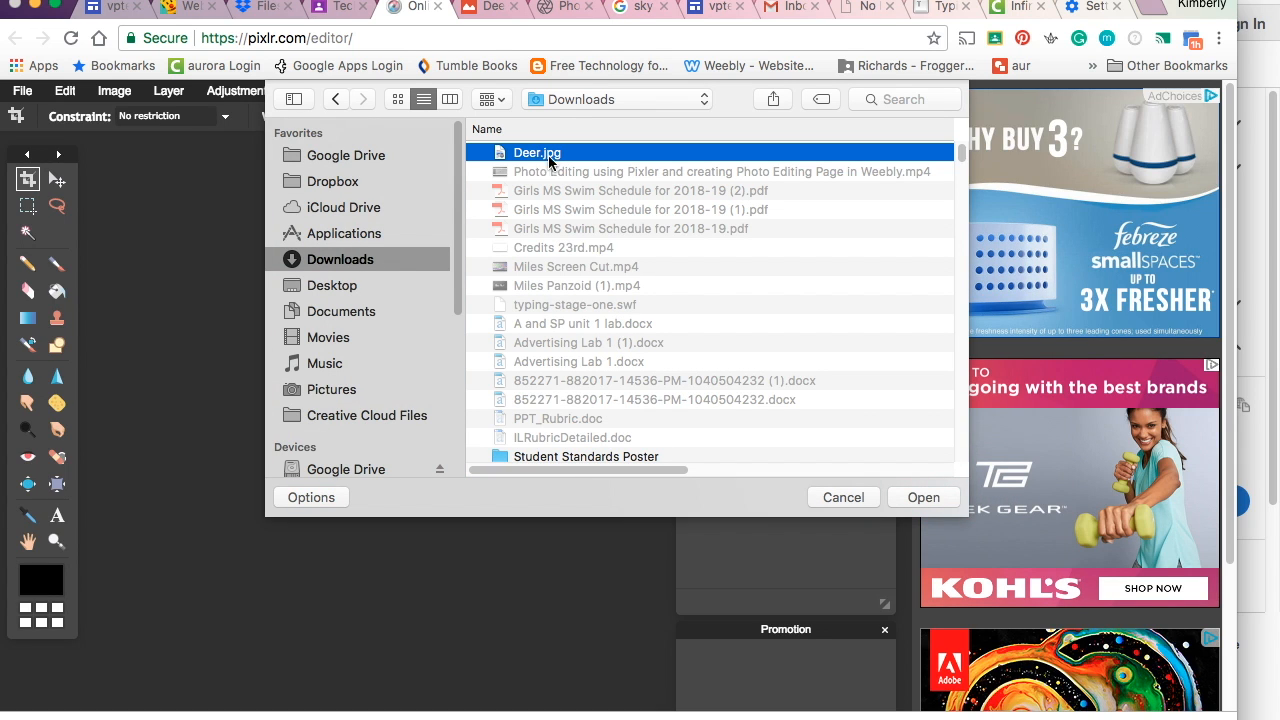
pyautogui.click(928, 498)
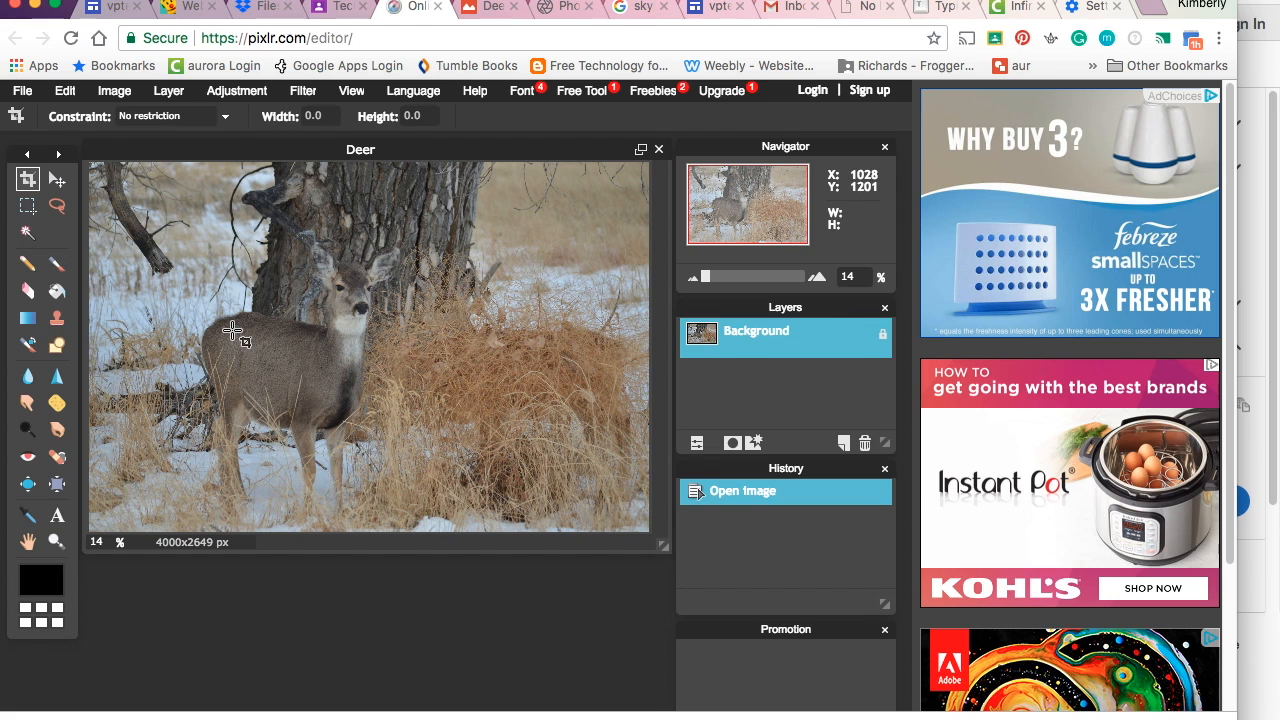
# Apply a Brightness & Contrast adjustment to the deer photo with brightness 4 and contrast 26
pyautogui.click(241, 94)
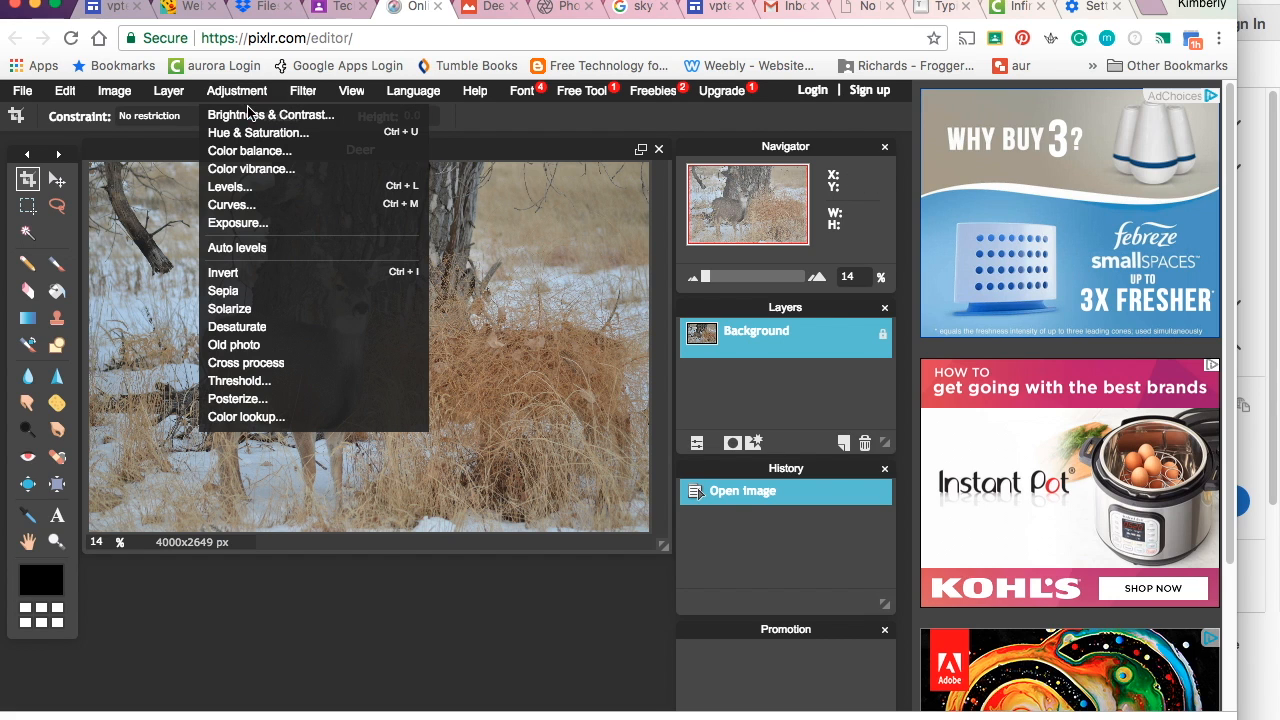
pyautogui.click(280, 120)
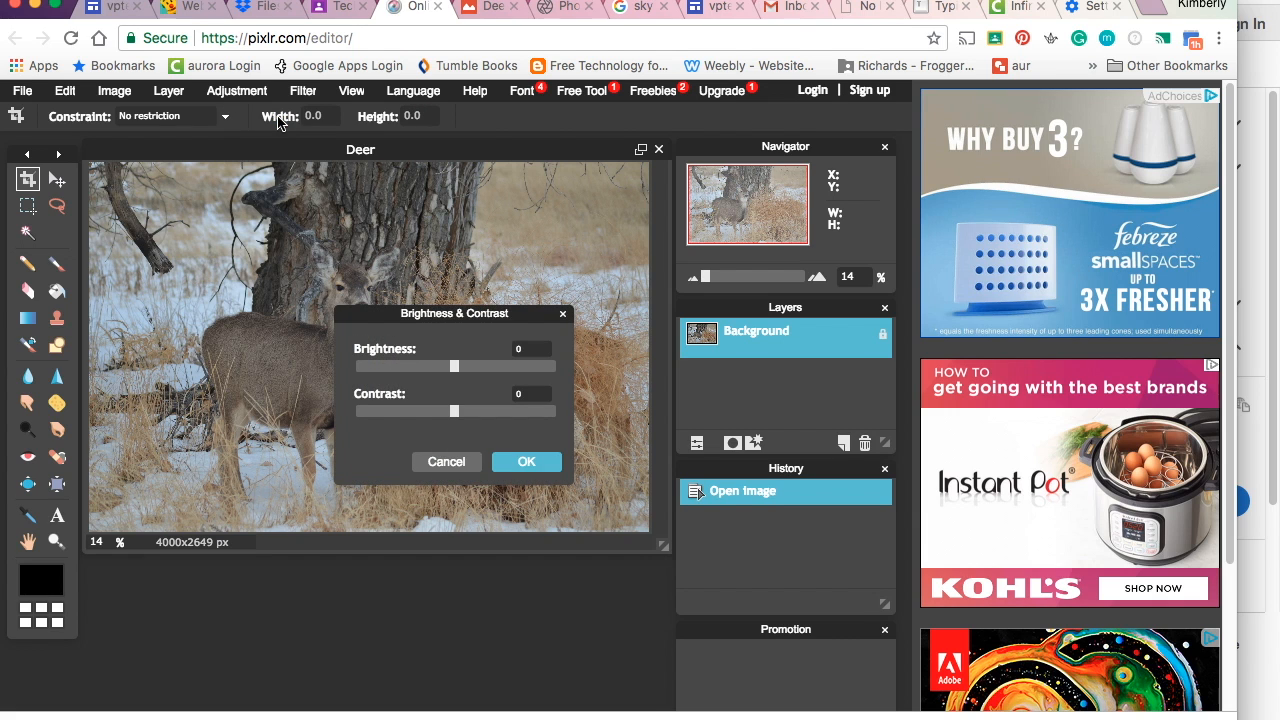
pyautogui.moveTo(377, 320); pyautogui.dragTo(580, 316)
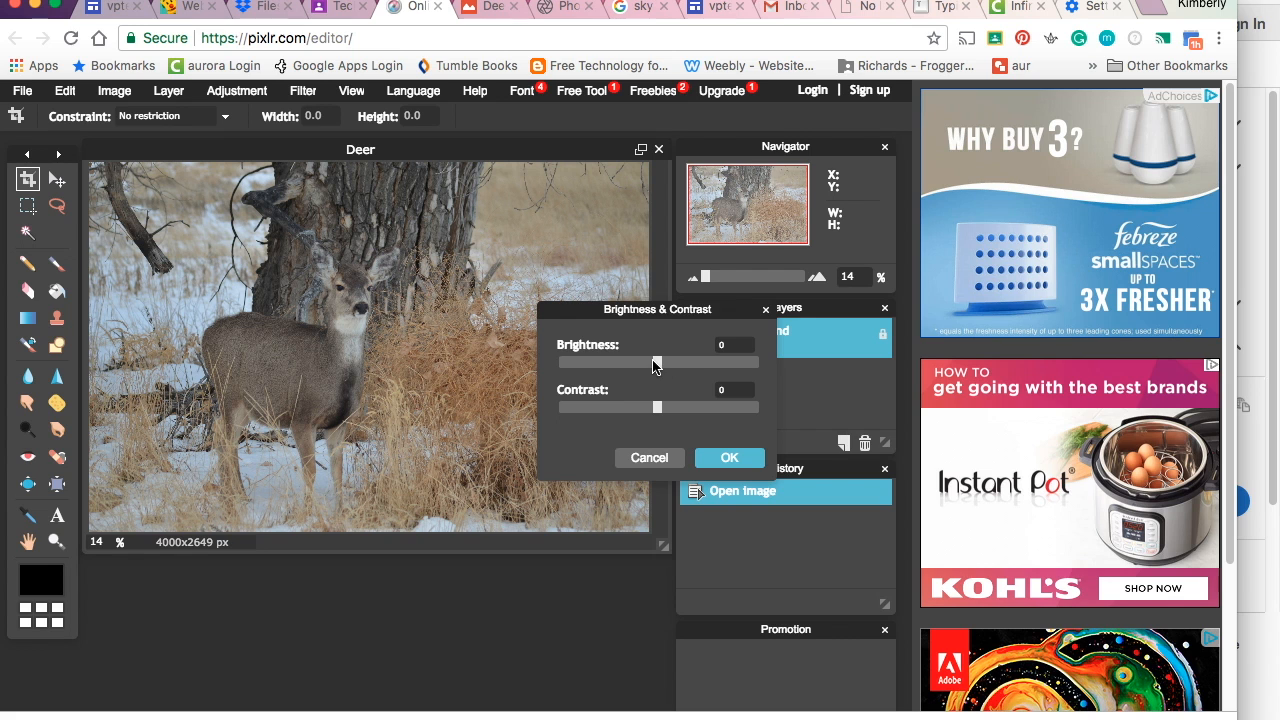
pyautogui.moveTo(656, 364); pyautogui.dragTo(775, 411)
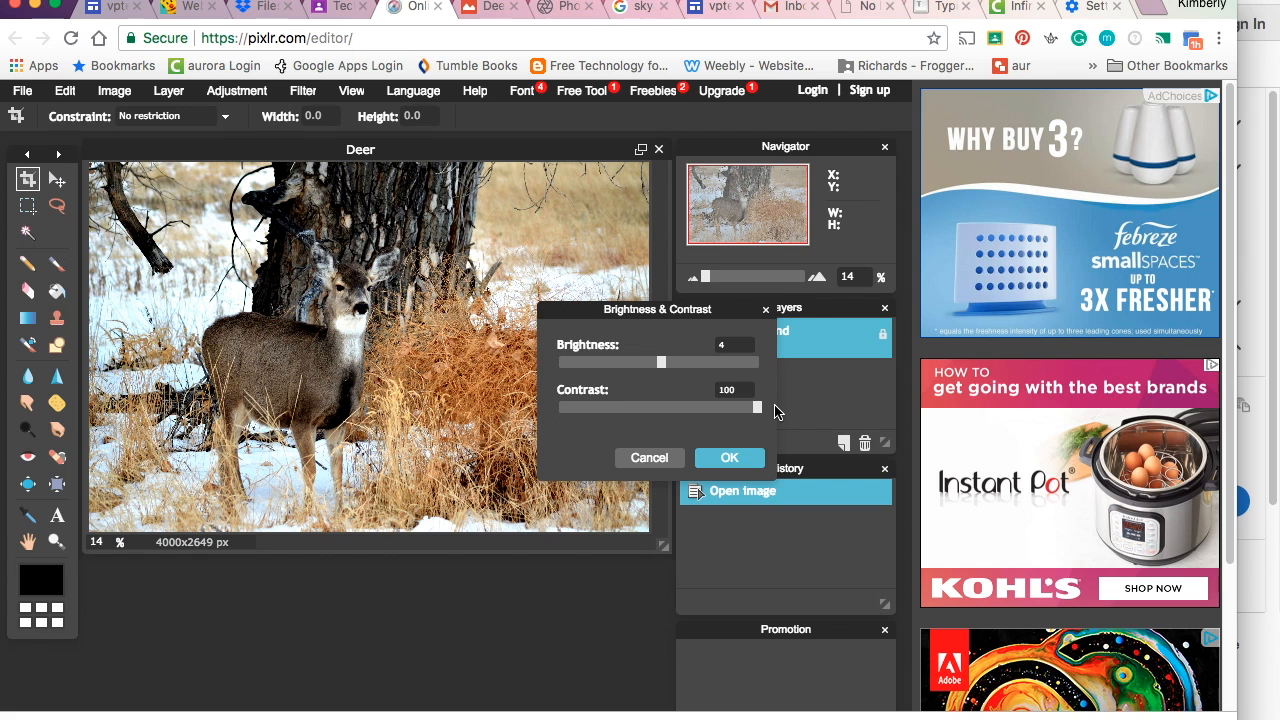
pyautogui.moveTo(758, 408); pyautogui.dragTo(684, 405)
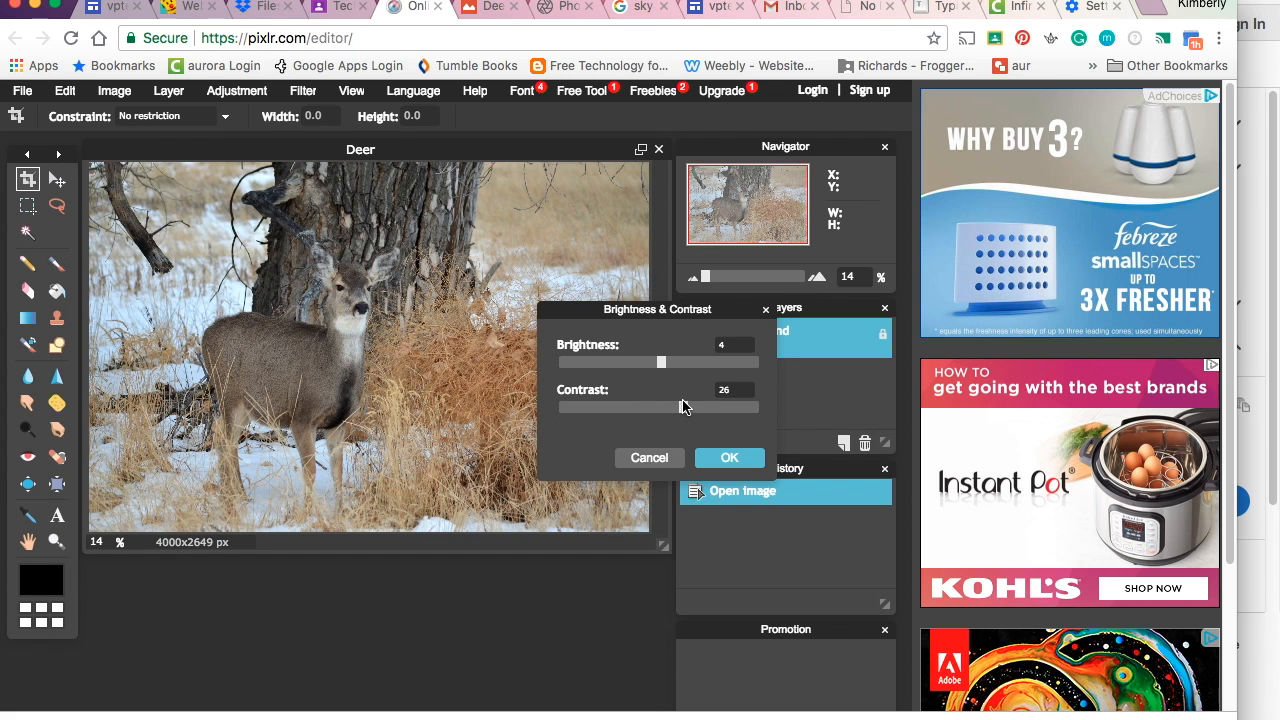
pyautogui.click(729, 458)
# Apply a Hue & Saturation adjustment that raises the photo's saturation slightly and shifts its hue a little
pyautogui.click(240, 92)
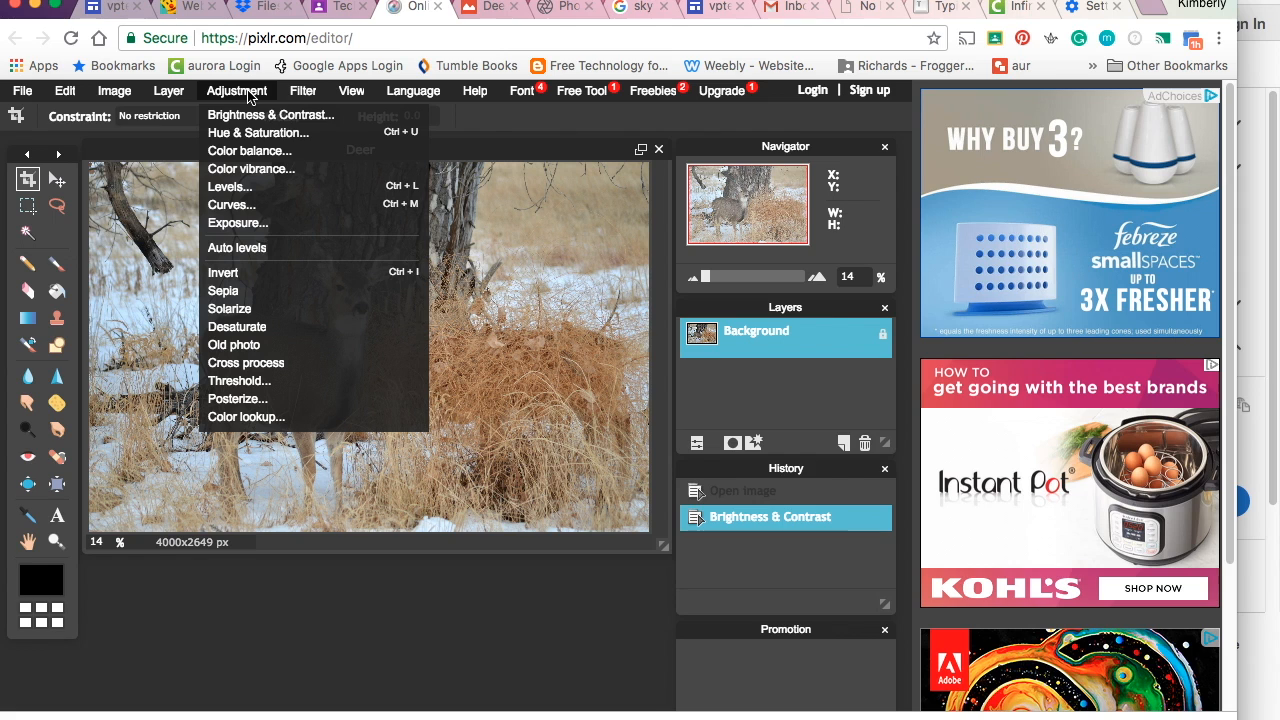
pyautogui.click(278, 134)
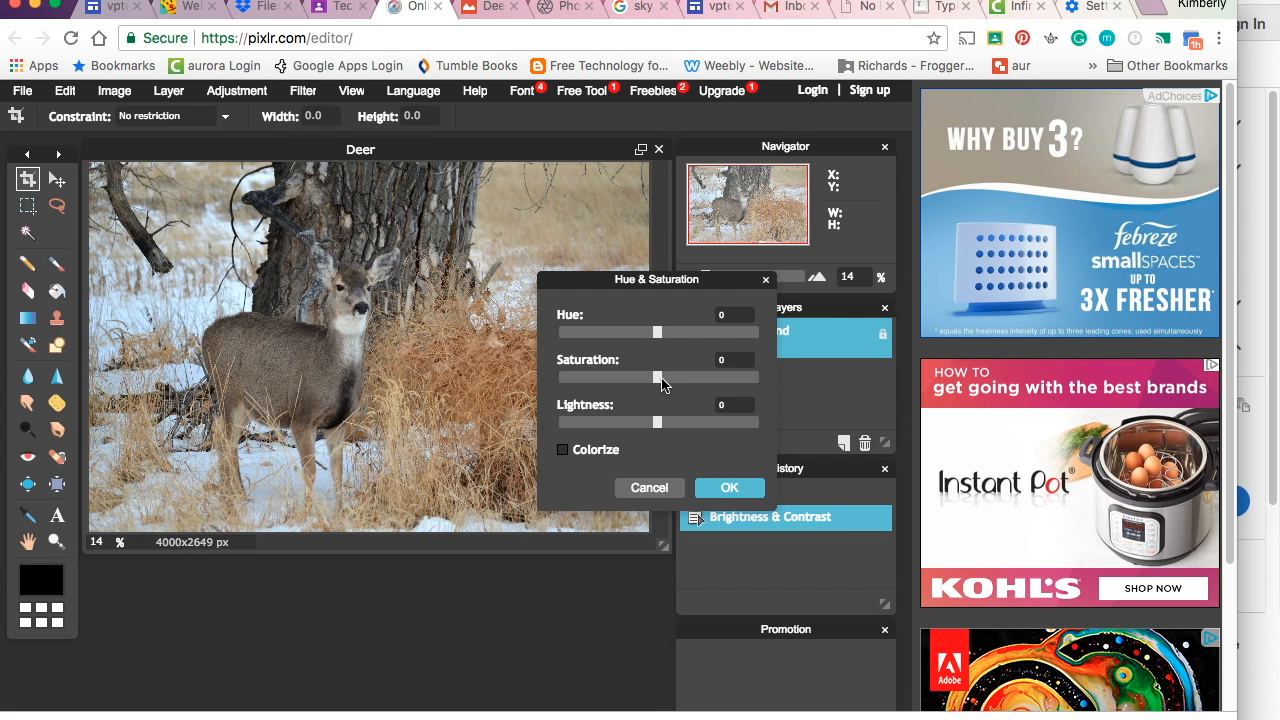
pyautogui.moveTo(664, 382)
pyautogui.mouseDown()
pyautogui.moveTo(684, 382)
pyautogui.moveTo(651, 376)
pyautogui.moveTo(672, 376)
pyautogui.mouseUp()
pyautogui.moveTo(659, 332)
pyautogui.mouseDown()
pyautogui.moveTo(678, 337)
pyautogui.moveTo(575, 341)
pyautogui.moveTo(656, 337)
pyautogui.mouseUp()
pyautogui.click(729, 488)
pyautogui.click(249, 92)
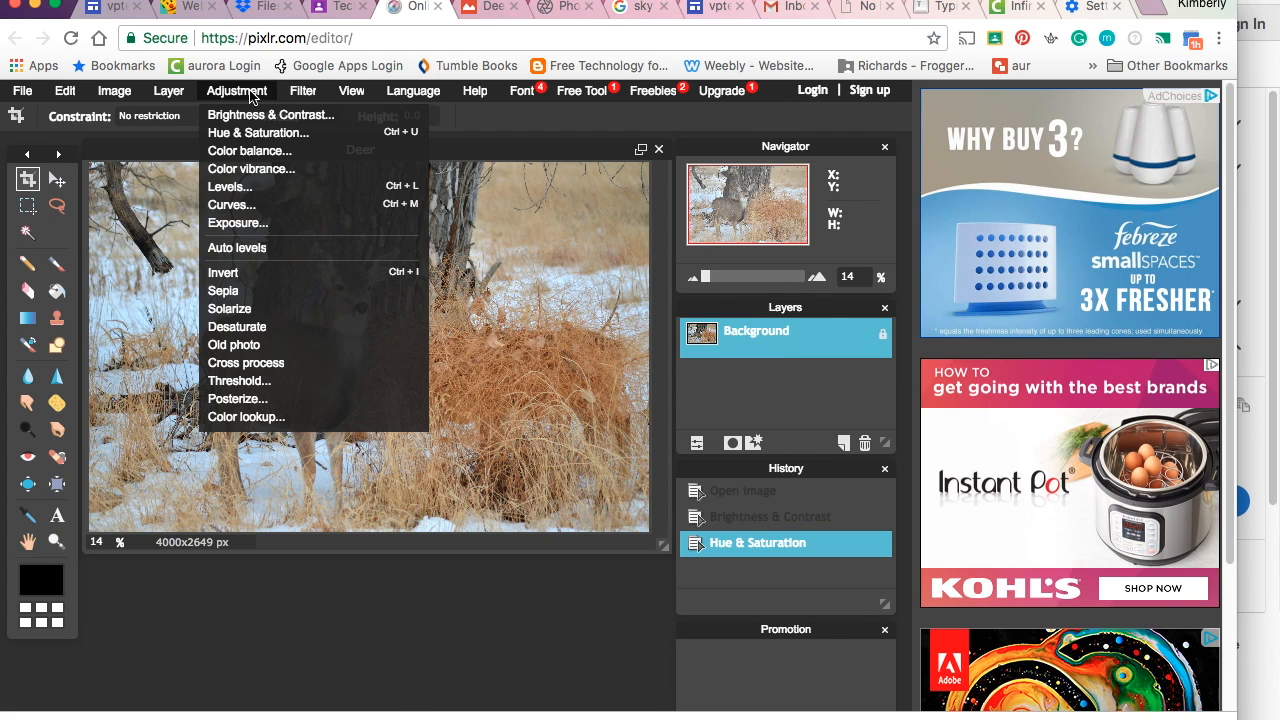
pyautogui.click(248, 547)
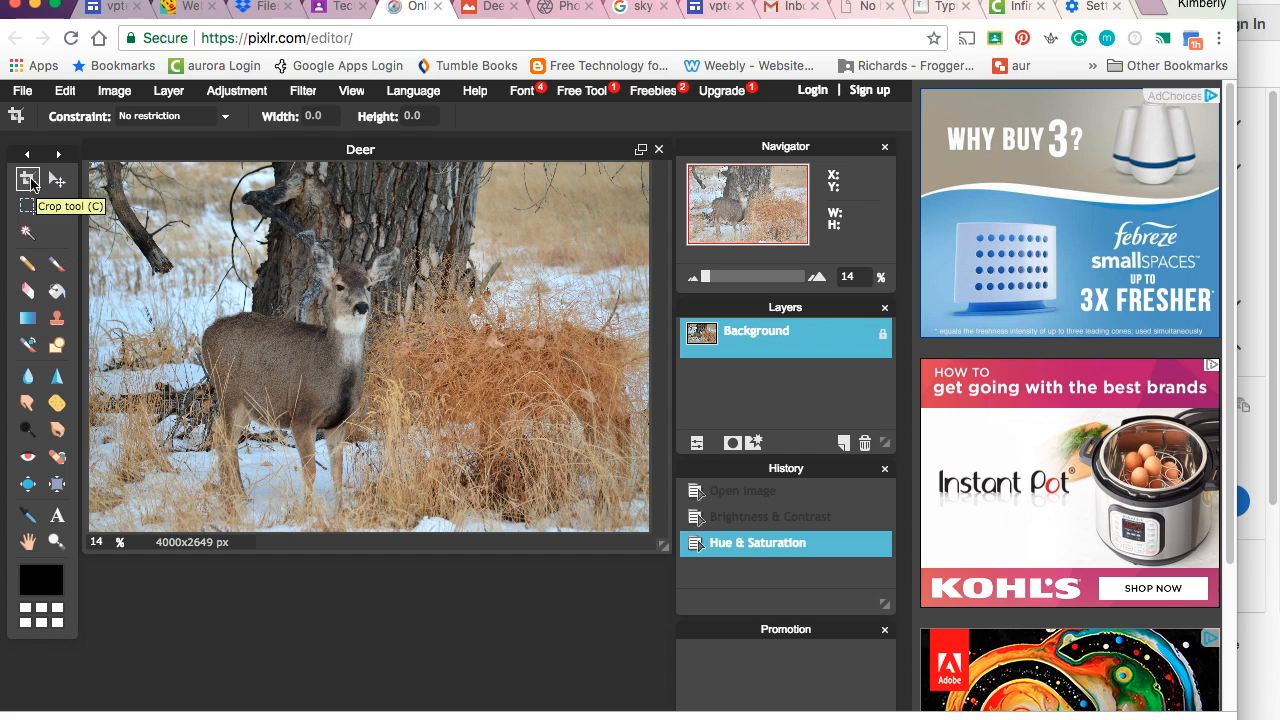
# Crop the photo around the deer and tree trunk to about 2635 by 2407 px
pyautogui.moveTo(119, 187); pyautogui.dragTo(486, 523)
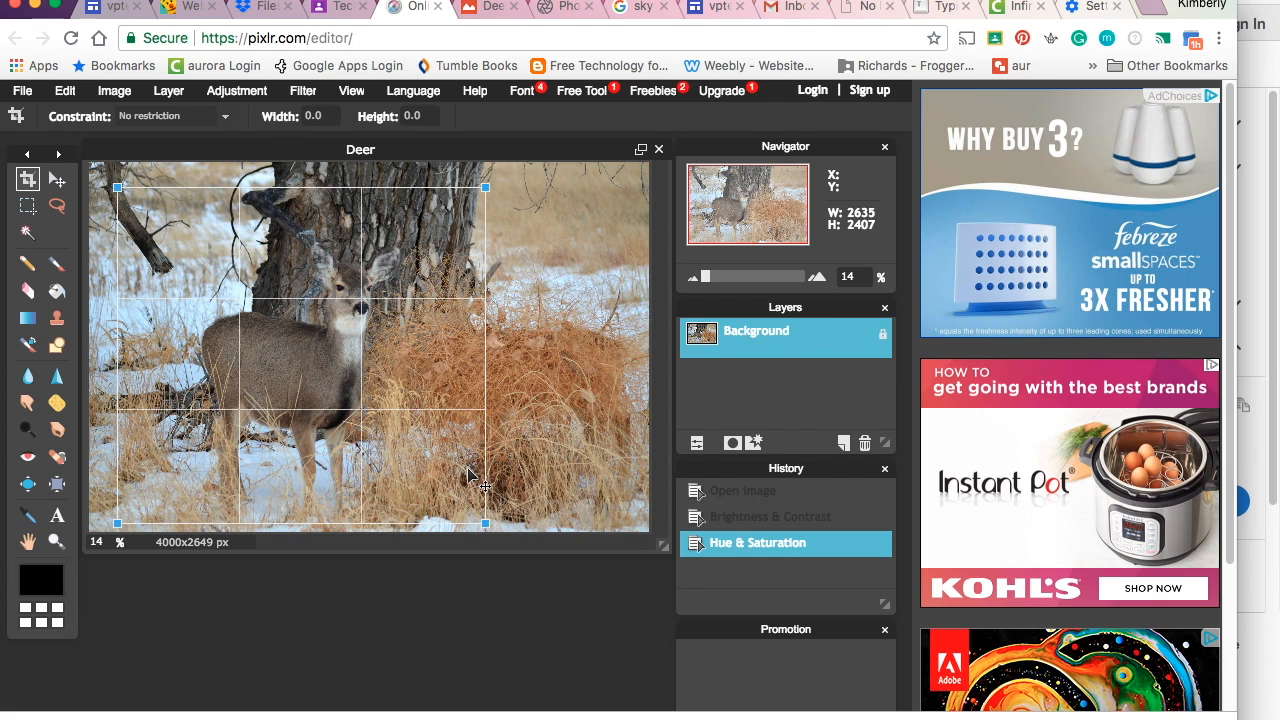
pyautogui.press('Return')
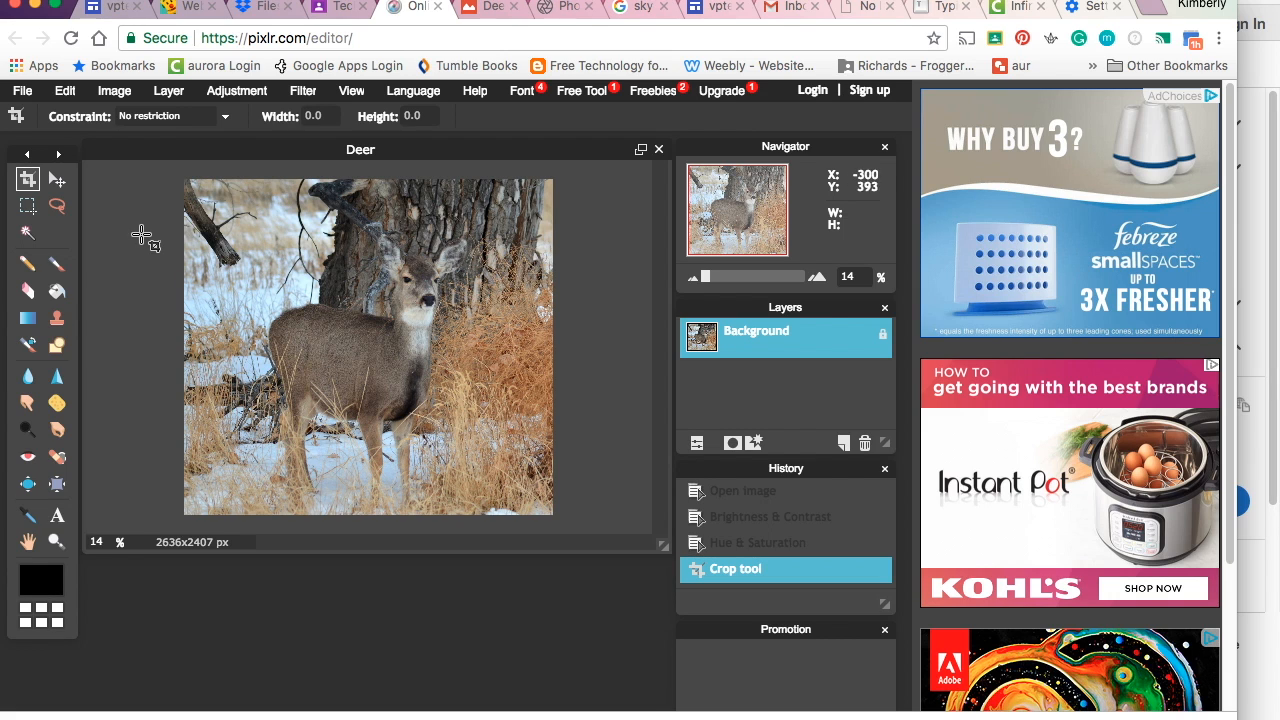
# Save the photo to Downloads as a JPEG at quality 80, named "Deer by" plus the student's first name
pyautogui.click(22, 91)
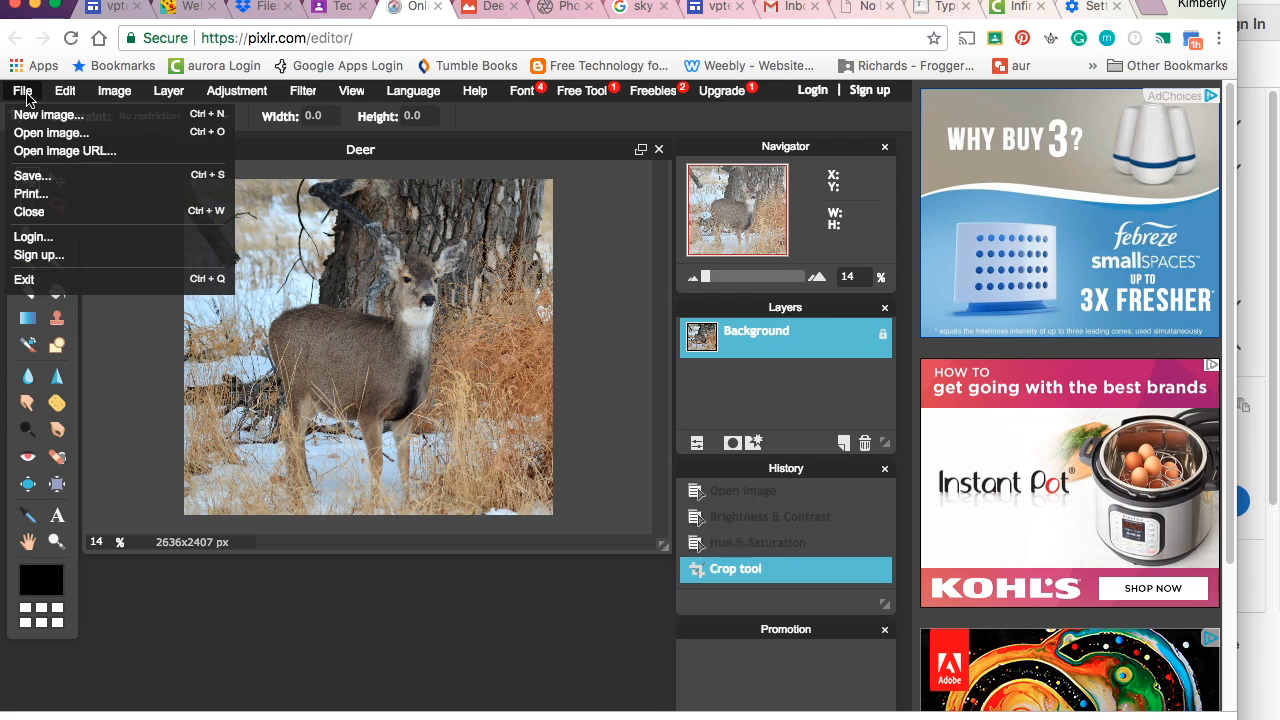
pyautogui.click(40, 175)
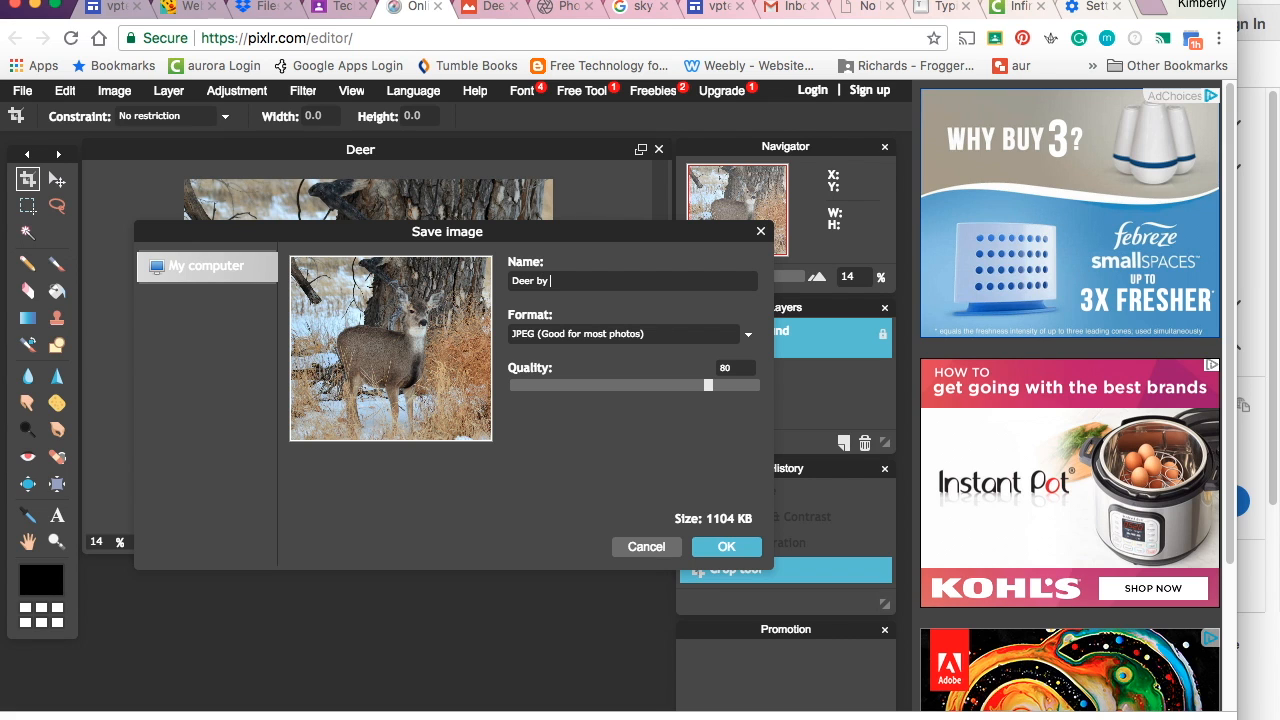
pyautogui.click(727, 547)
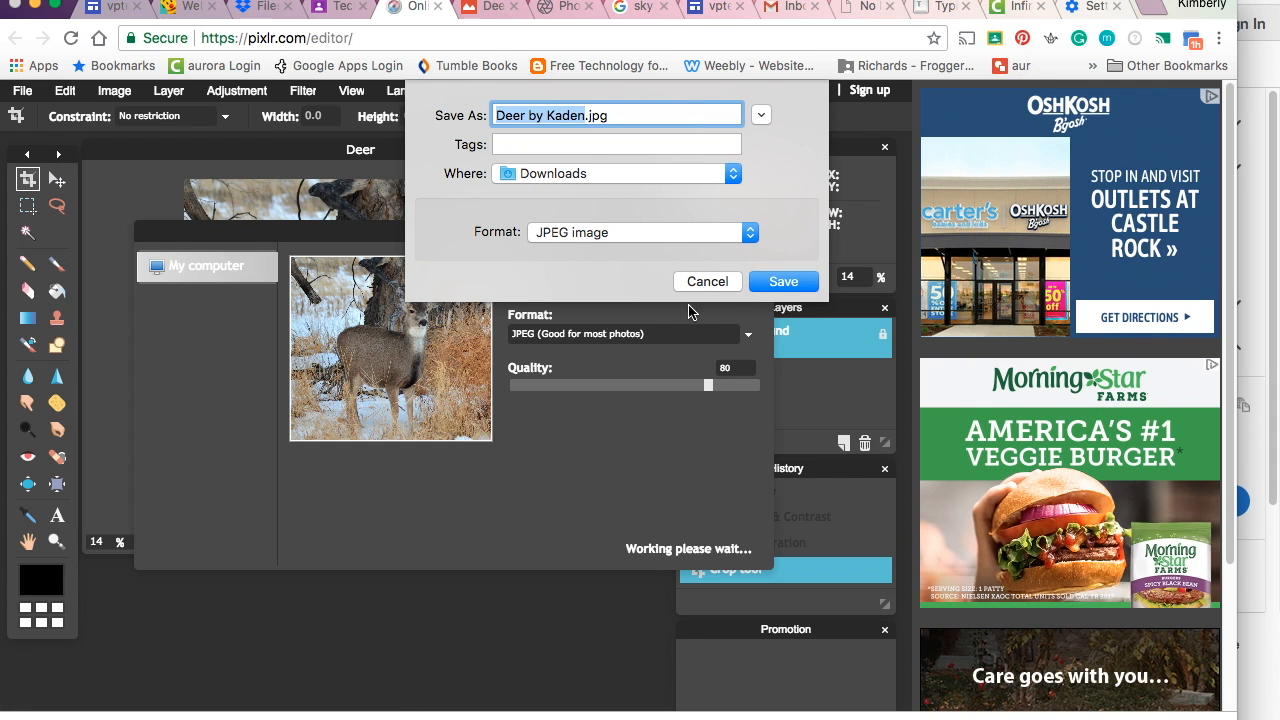
pyautogui.click(780, 282)
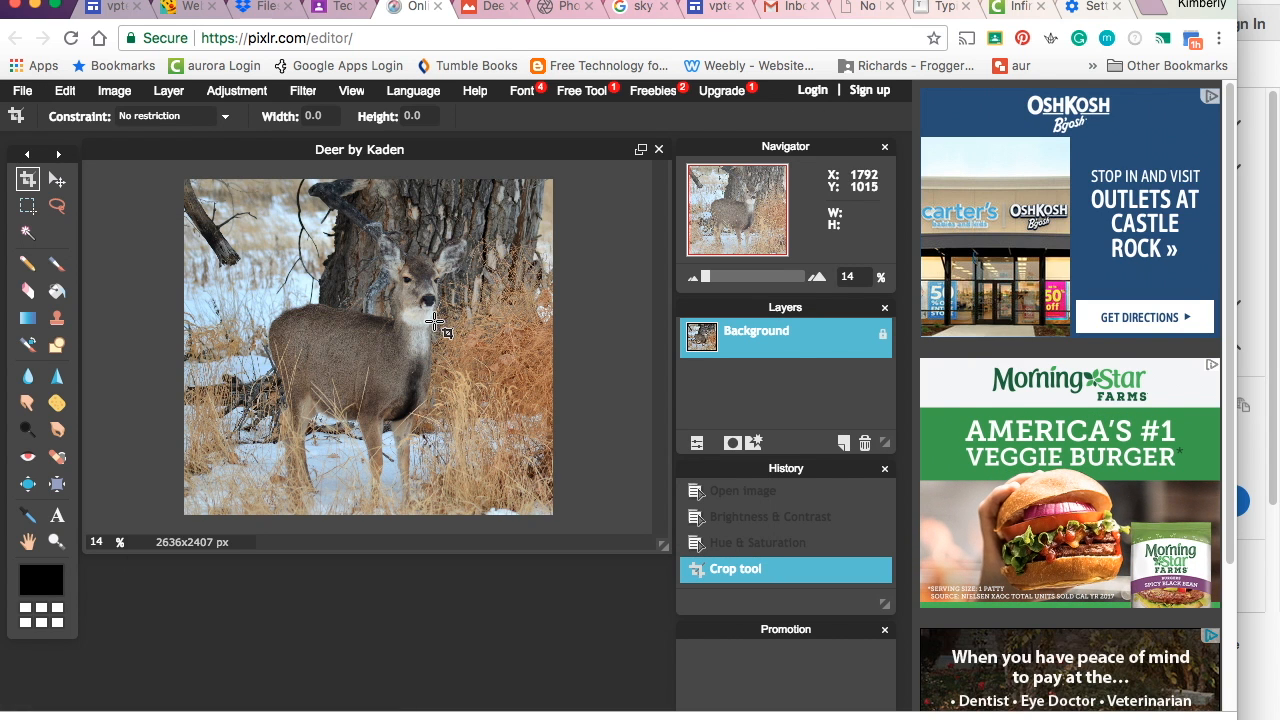
# Return to the Photo Editing 1 assignment in Google Classroom and review its instructions
pyautogui.click(341, 10)
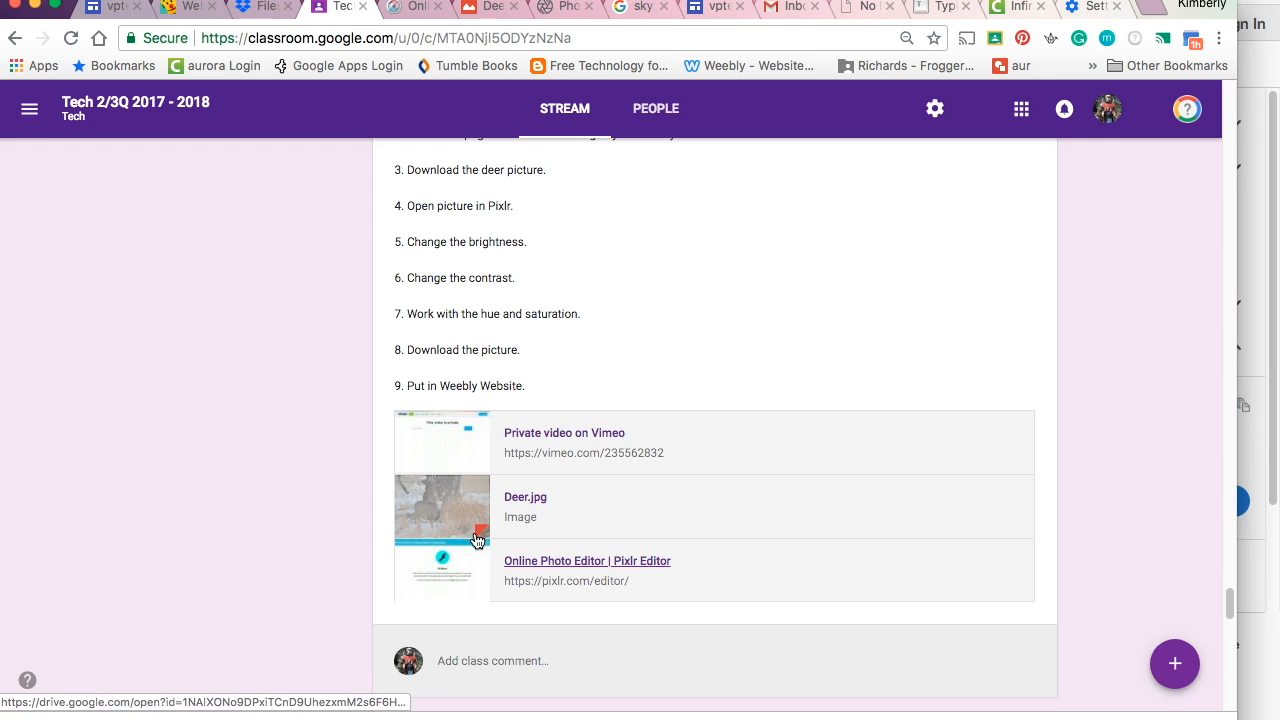
pyautogui.scroll(1, 538, 527)
pyautogui.scroll(-2, 538, 527)
pyautogui.scroll(4, 534, 523)
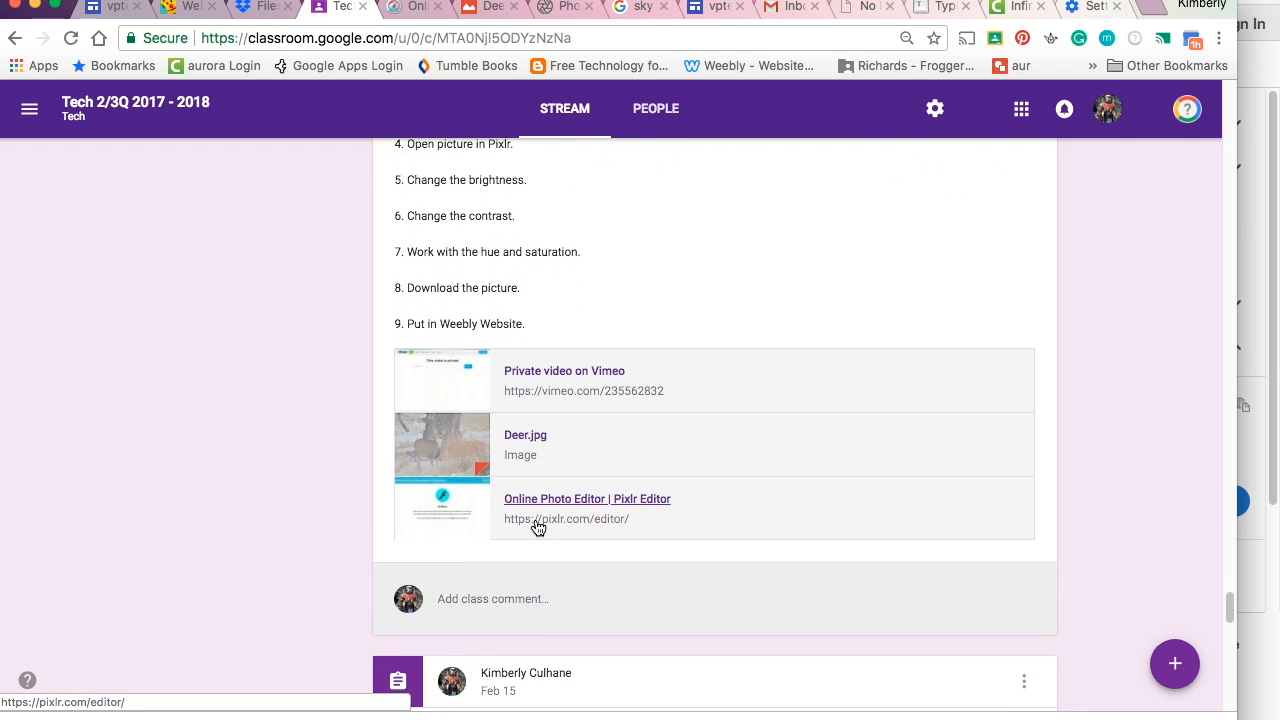
pyautogui.scroll(2, 637, 463)
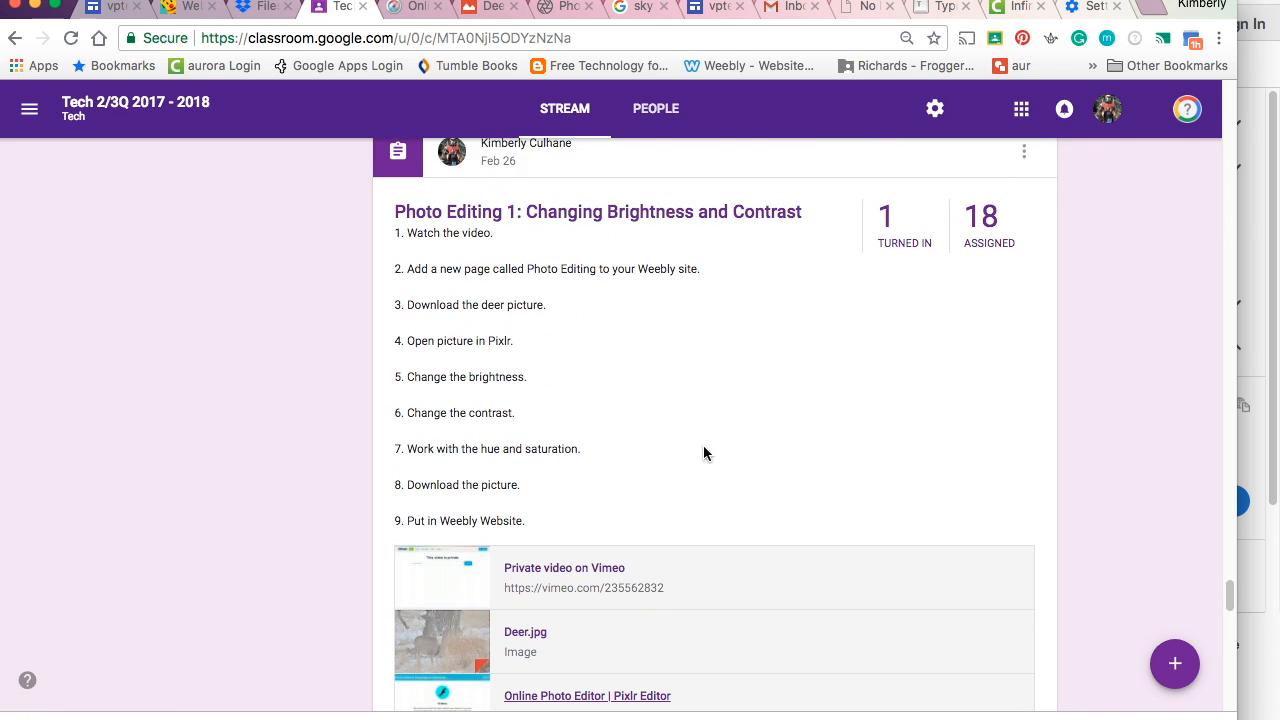